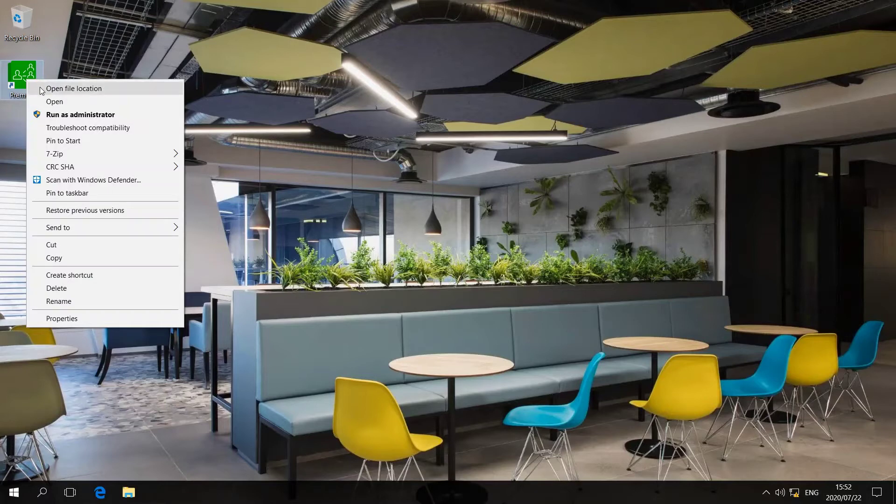
# Step: Open the Premier shortcut's file location and go into its ODBC folder
pyautogui.click(41, 88)
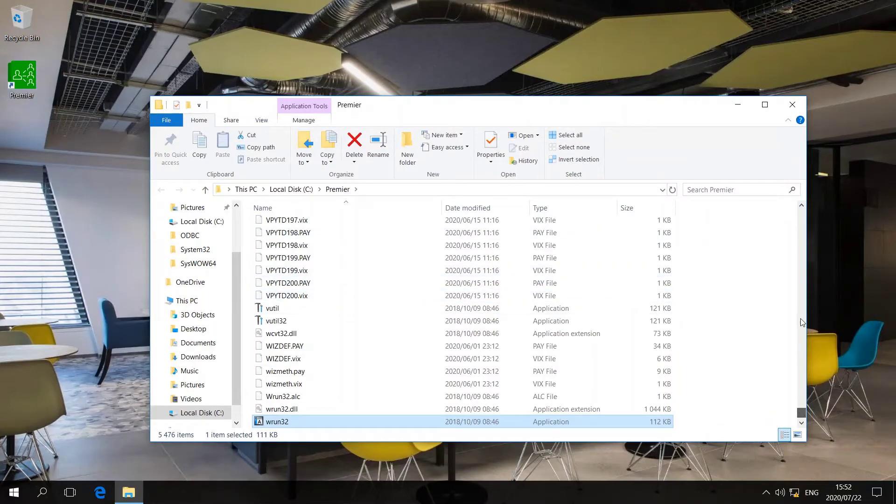
pyautogui.moveTo(801, 242); pyautogui.dragTo(802, 211)
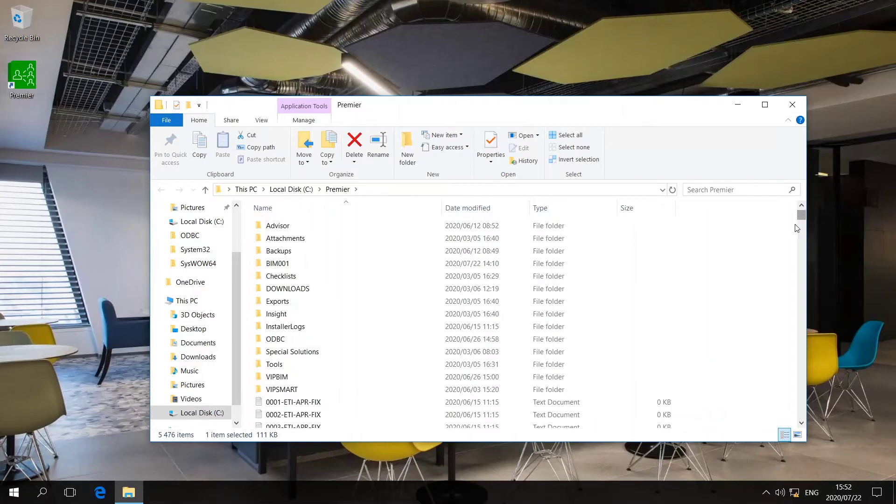
pyautogui.doubleClick(286, 341)
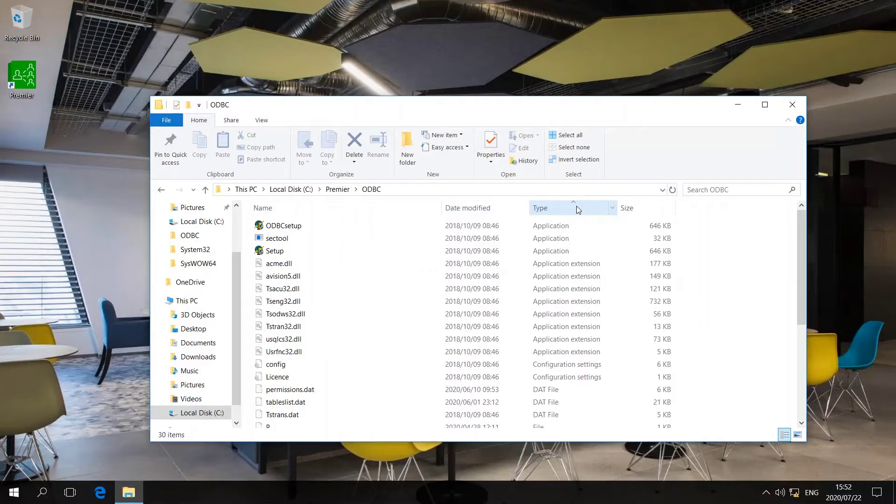
# Step: Copy the eight application extension files from acme.dll through Usrfnc32.dll in the Premier ODBC folder
pyautogui.click(295, 267)
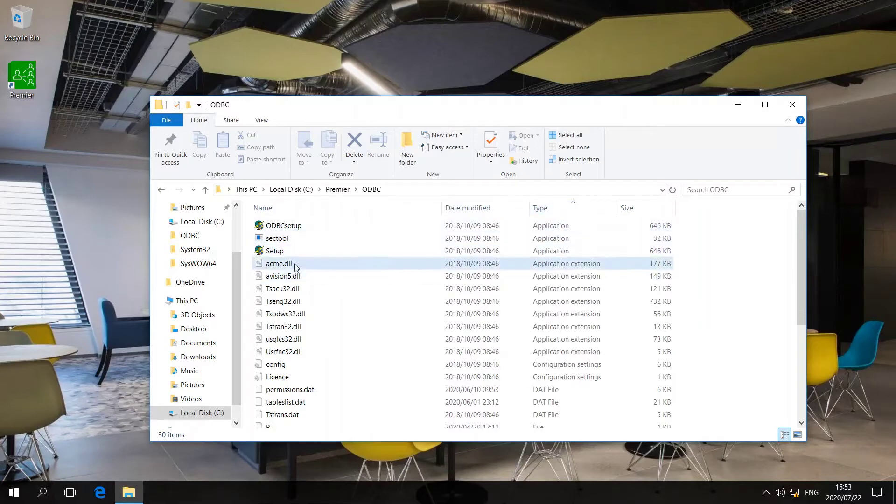
pyautogui.click(295, 267)
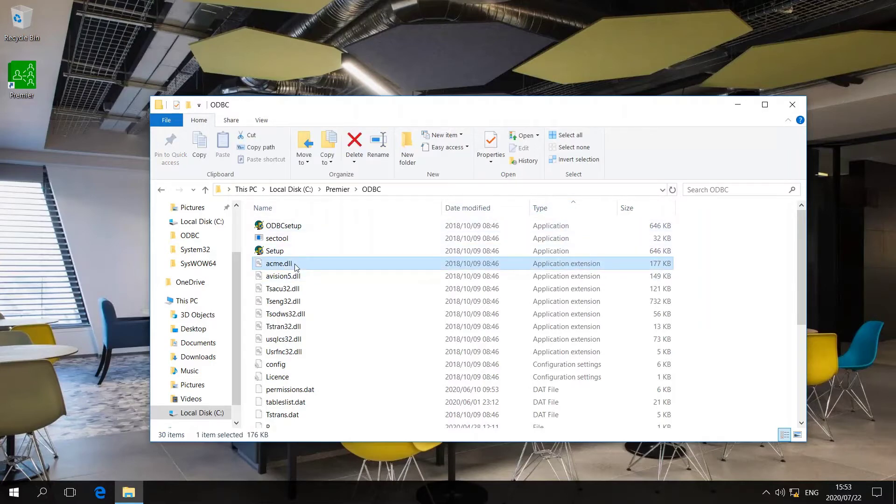
pyautogui.keyDown('shift'); pyautogui.click(290, 355); pyautogui.keyUp('shift')
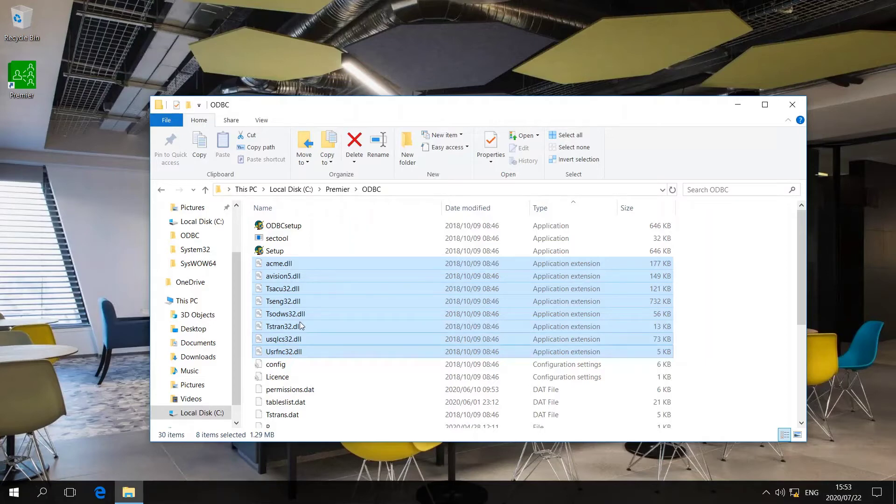
pyautogui.rightClick(304, 303)
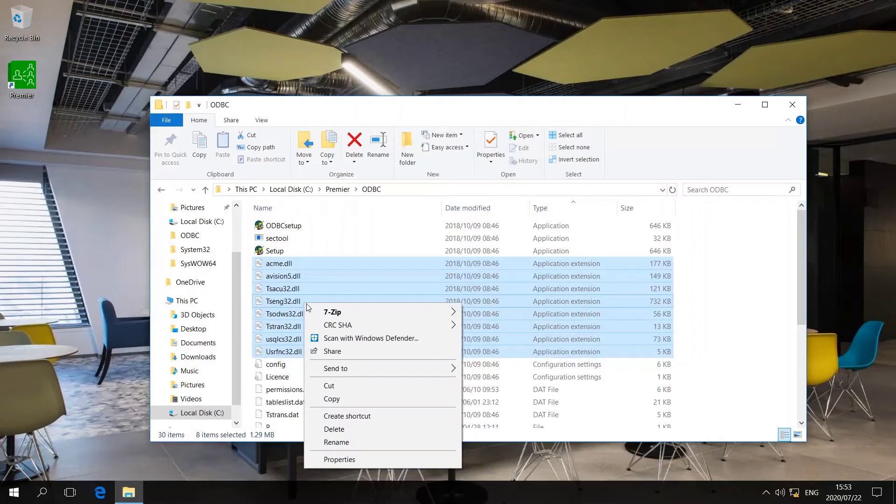
pyautogui.click(332, 400)
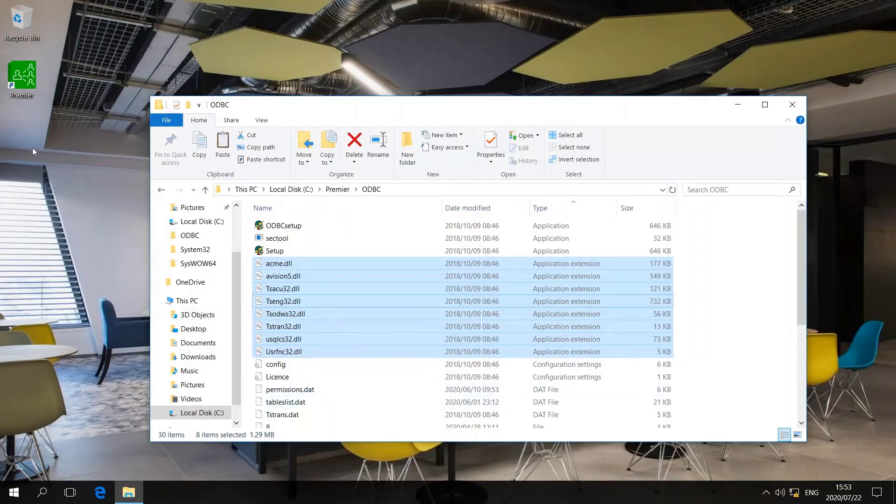
# Step: Create a new folder named ODBC on the desktop
pyautogui.rightClick(19, 136)
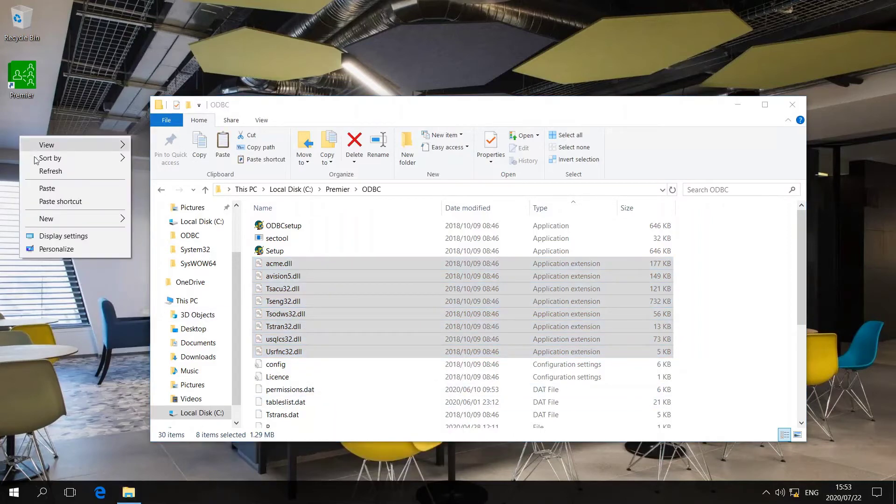
pyautogui.moveTo(66, 221)
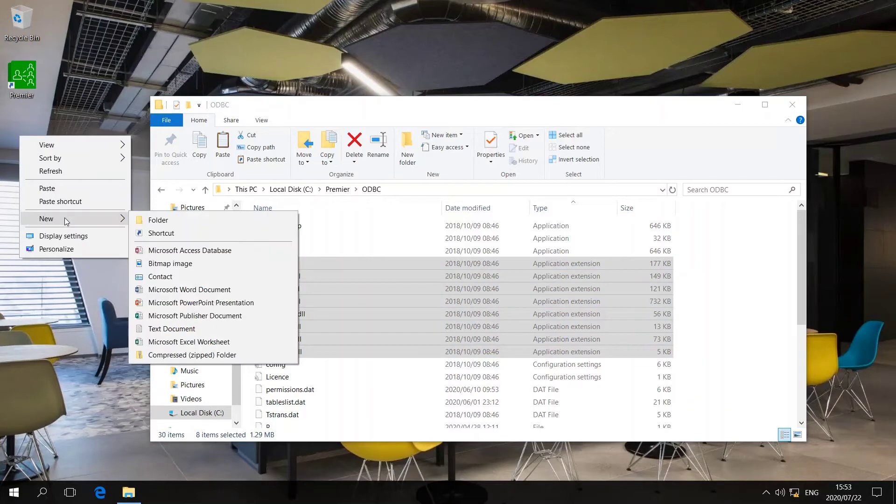
pyautogui.click(146, 216)
pyautogui.write('ODBC')
pyautogui.press('Return')
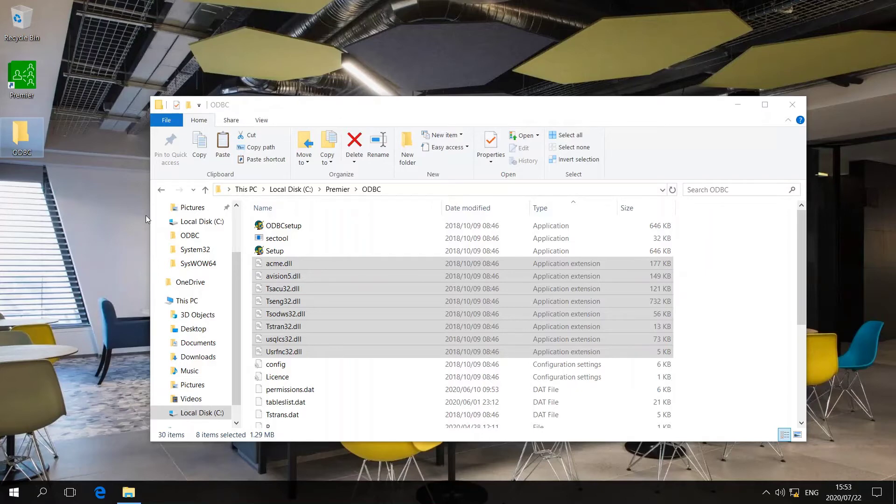
# Step: Paste the copied DLL files into the desktop ODBC folder, then copy all eight from there
pyautogui.doubleClick(29, 135)
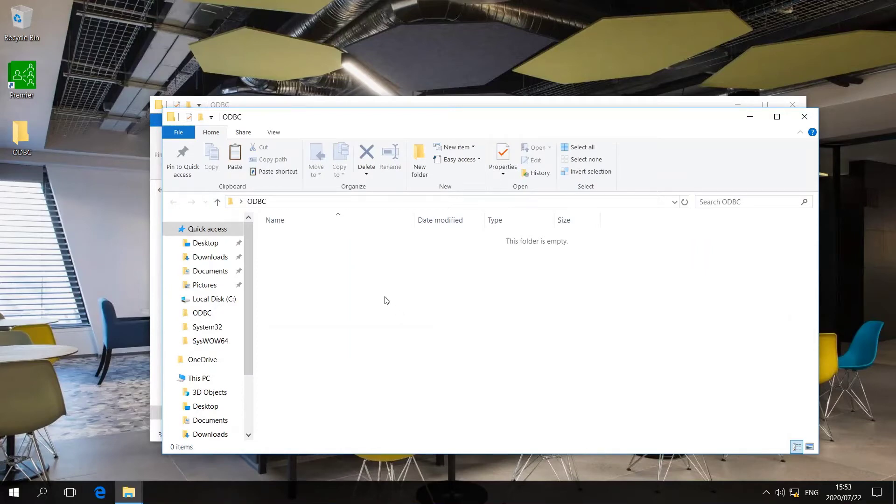
pyautogui.rightClick(387, 301)
pyautogui.click(420, 383)
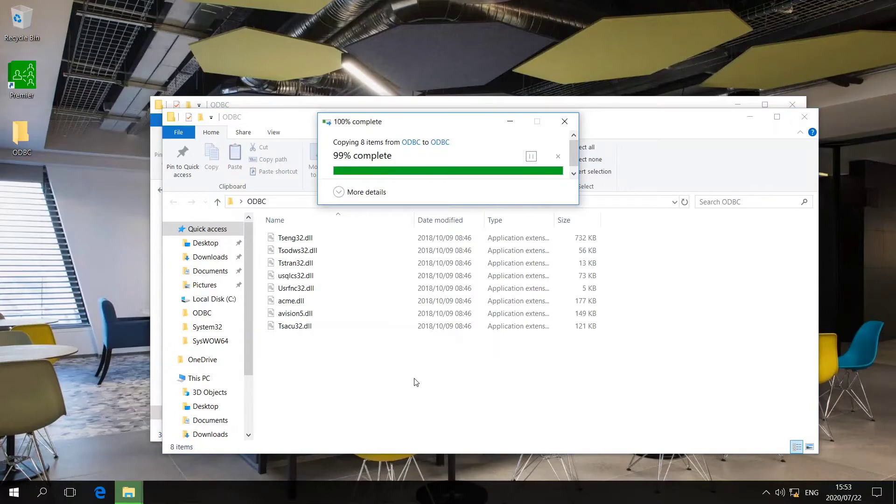
pyautogui.rightClick(322, 273)
pyautogui.click(354, 383)
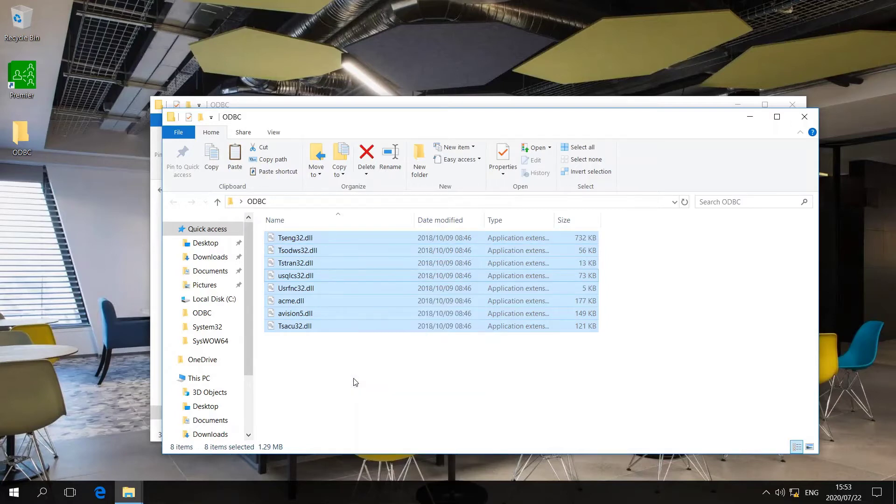
# Step: Paste the DLL files into C:\Windows\SysWOW64, replacing the existing files and granting administrator permission for all current items
pyautogui.scroll(-2, 250, 319)
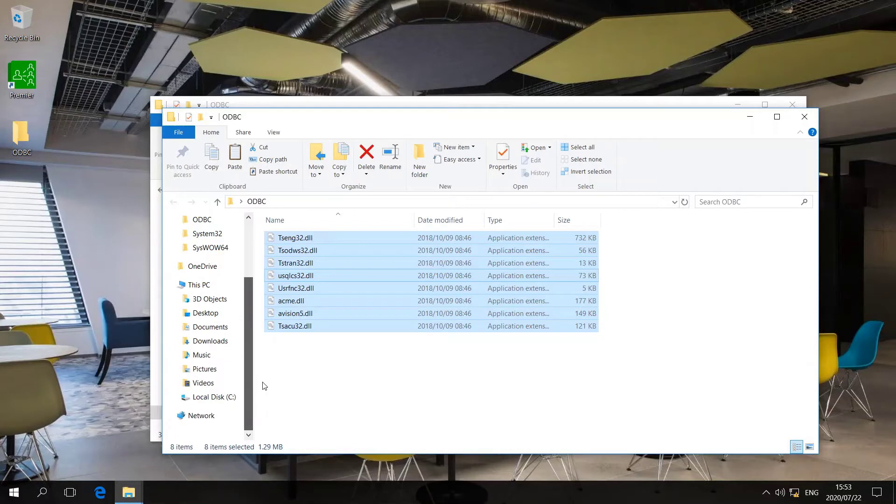
pyautogui.click(201, 398)
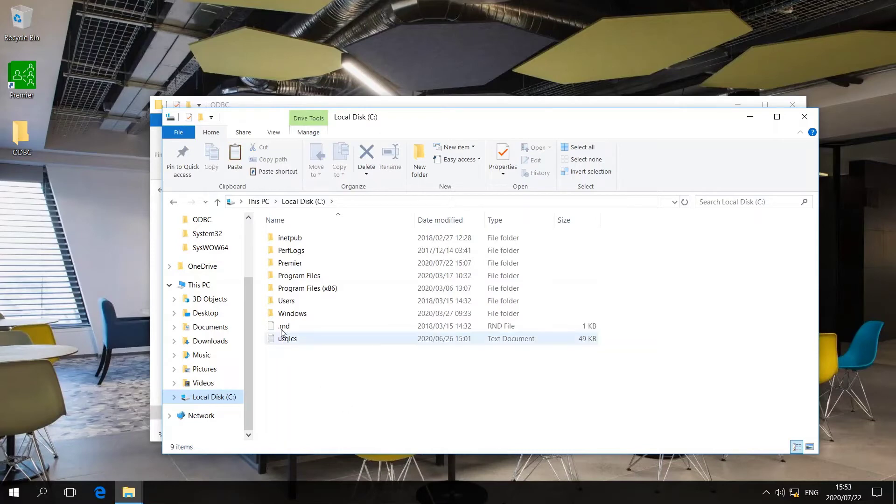
pyautogui.doubleClick(317, 315)
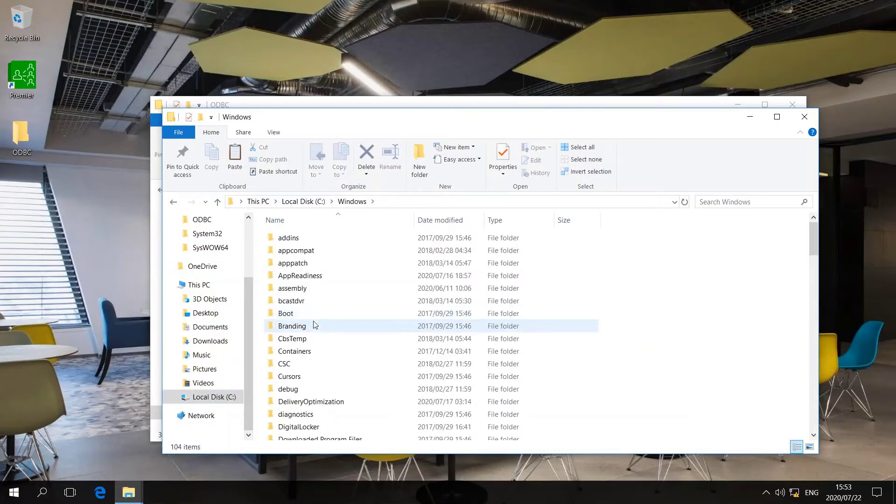
pyautogui.scroll(-5, 311, 317)
pyautogui.scroll(-11, 314, 324)
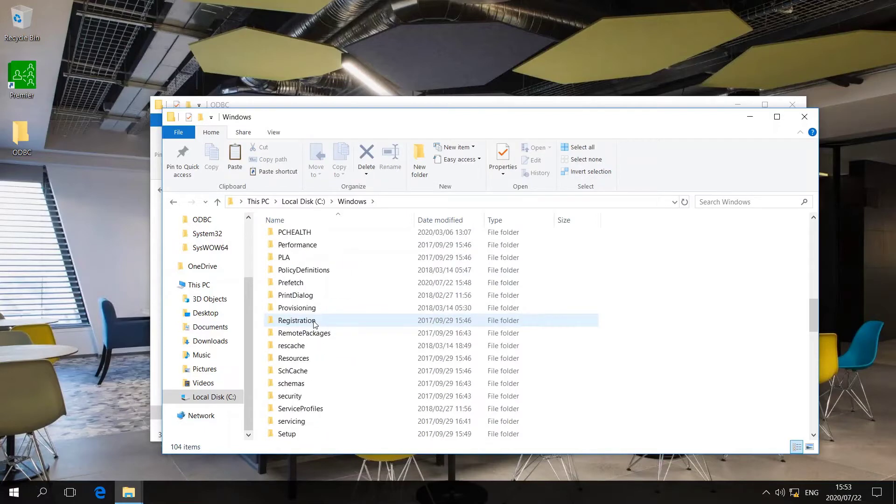
pyautogui.scroll(-1, 313, 324)
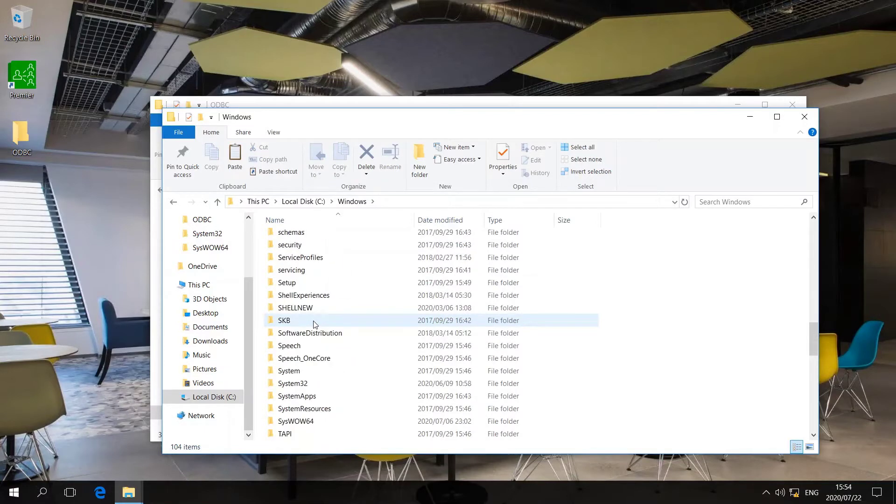
pyautogui.rightClick(300, 423)
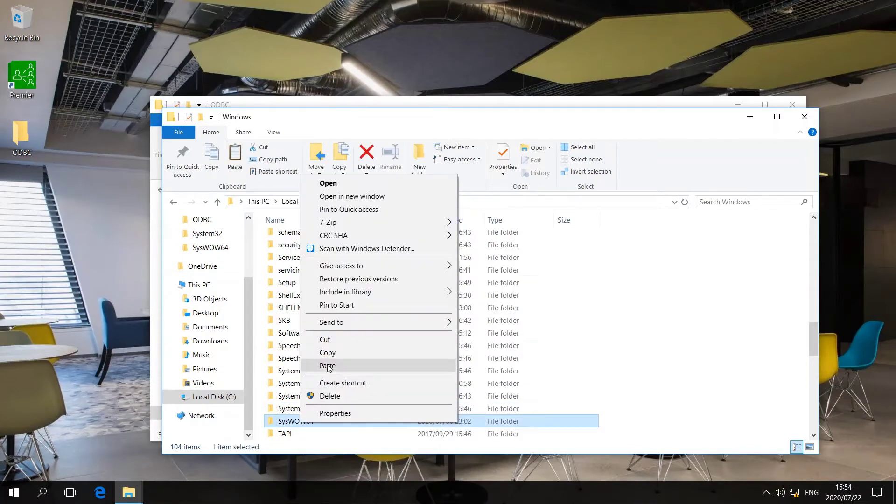
pyautogui.click(327, 366)
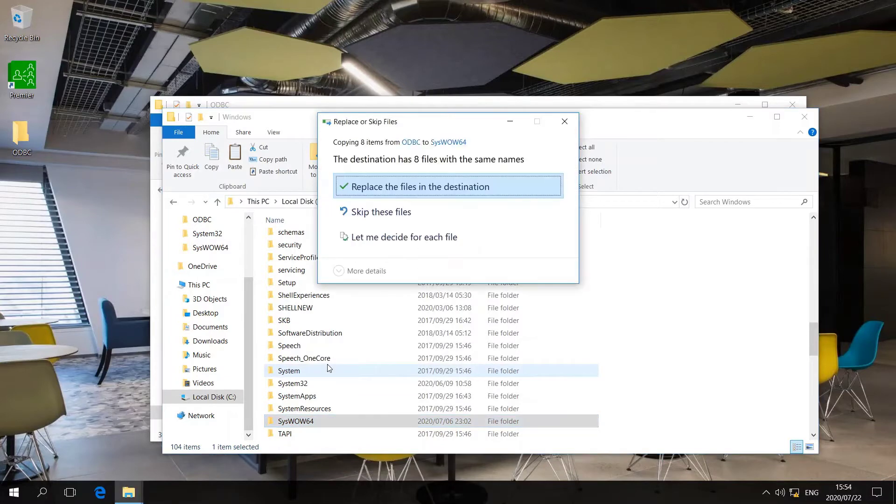
pyautogui.click(367, 191)
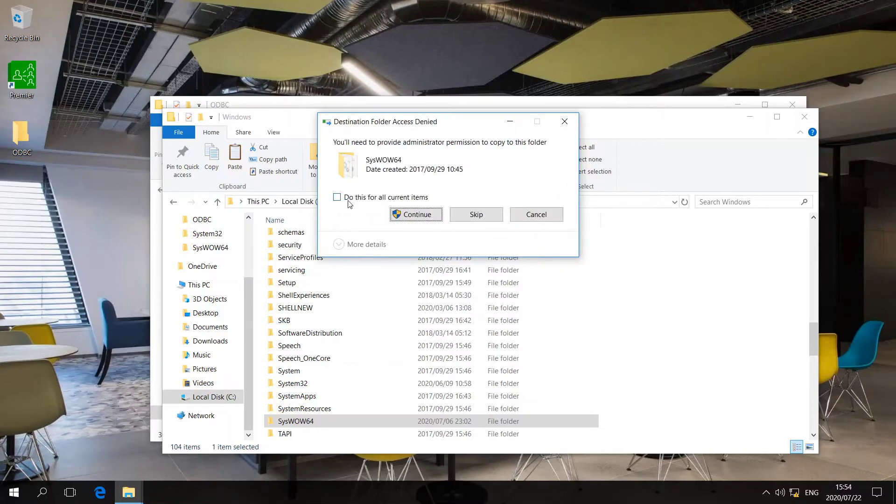
pyautogui.click(347, 201)
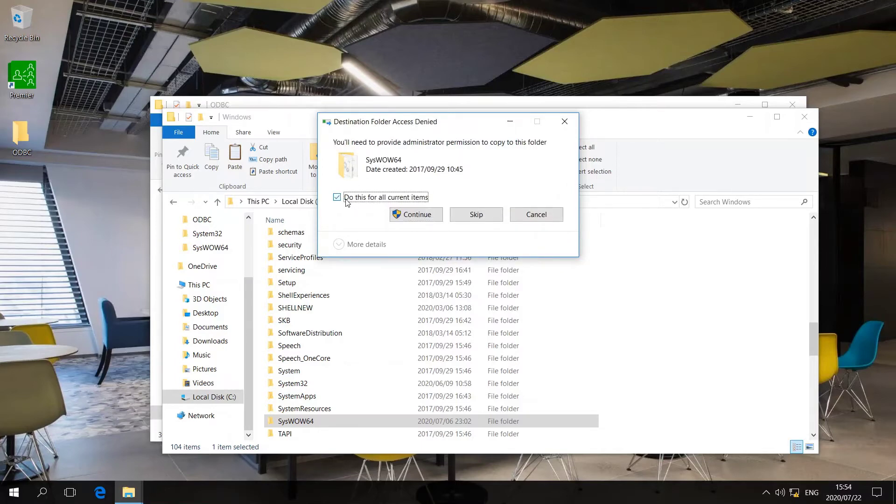
pyautogui.click(410, 218)
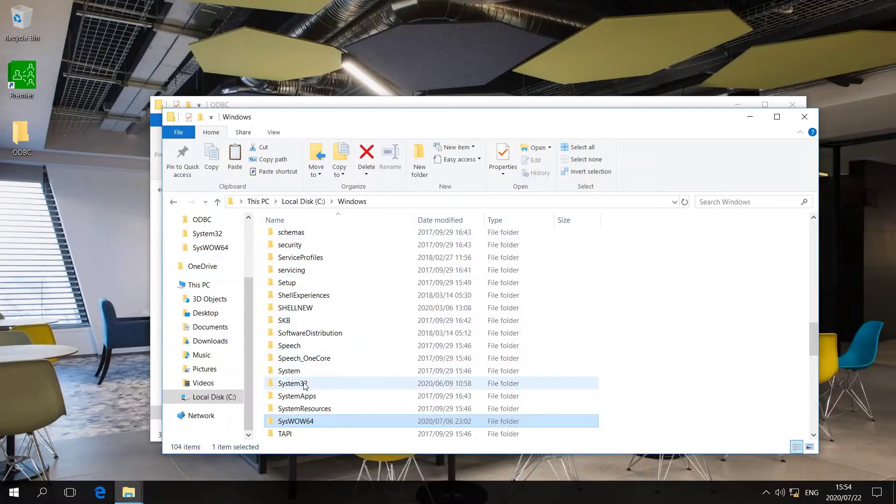
# Step: Paste the DLL files into C:\Windows\System32, replacing the existing files and granting administrator permission for all current items
pyautogui.rightClick(286, 386)
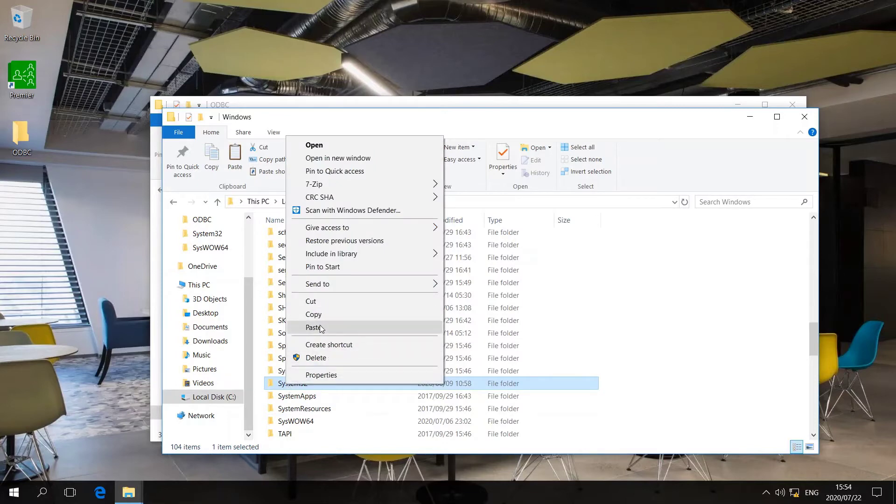
pyautogui.click(321, 328)
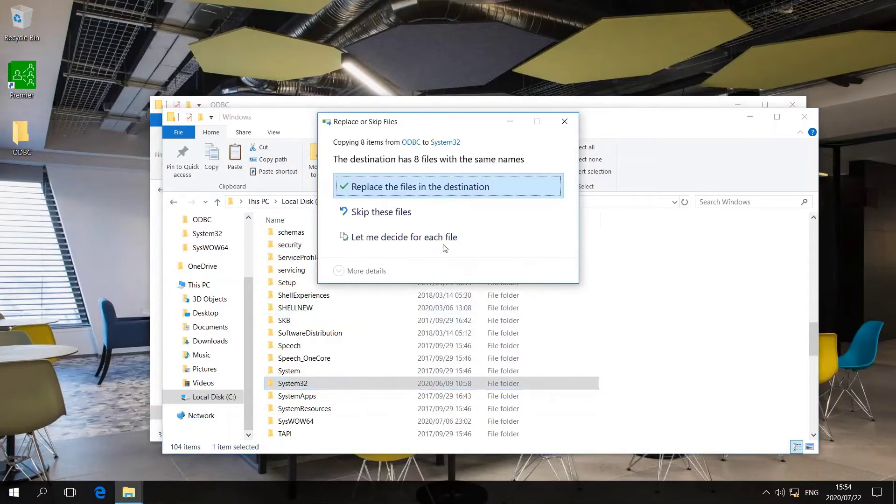
pyautogui.click(404, 190)
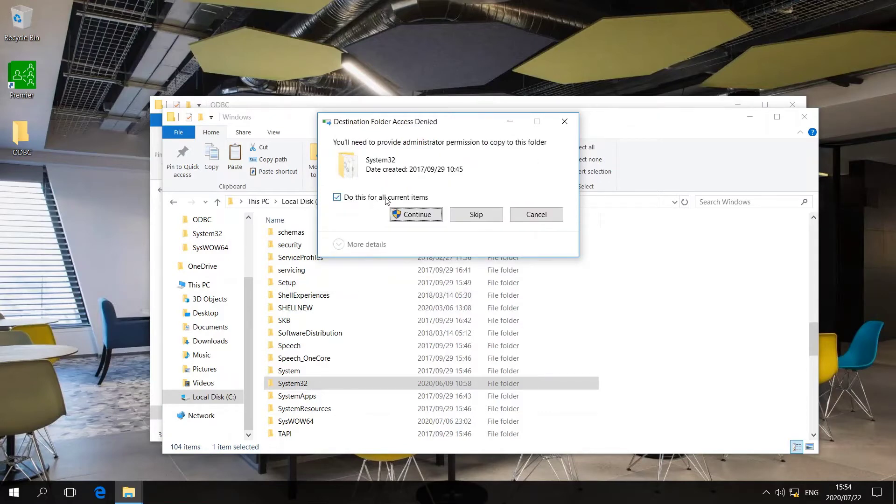
pyautogui.click(412, 215)
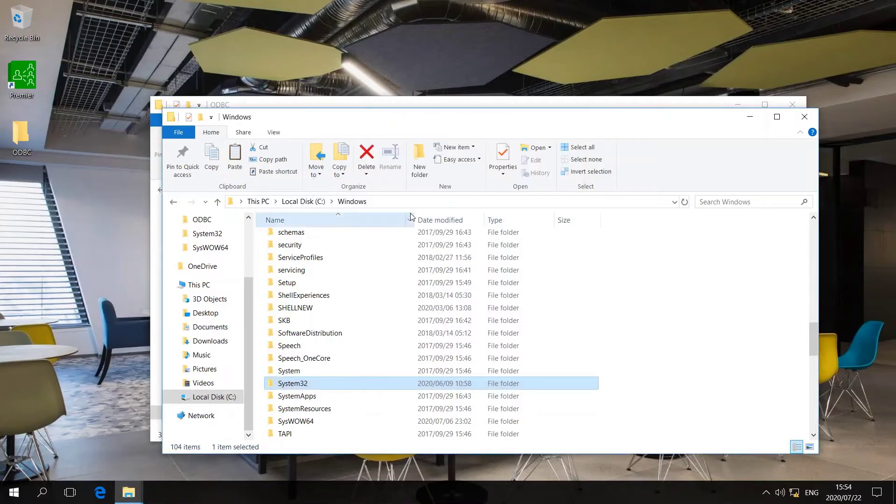
# Step: Create a folder named Temp in the root of Local Disk (C:) and close that window
pyautogui.click(304, 202)
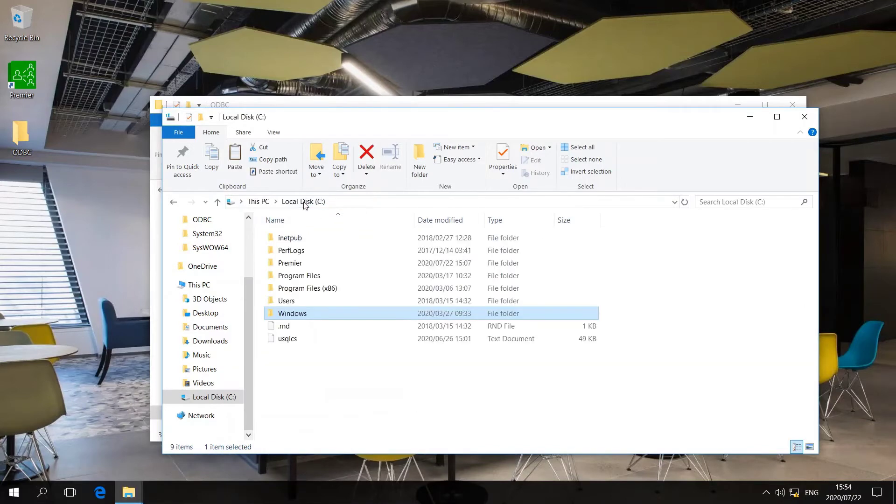
pyautogui.click(308, 373)
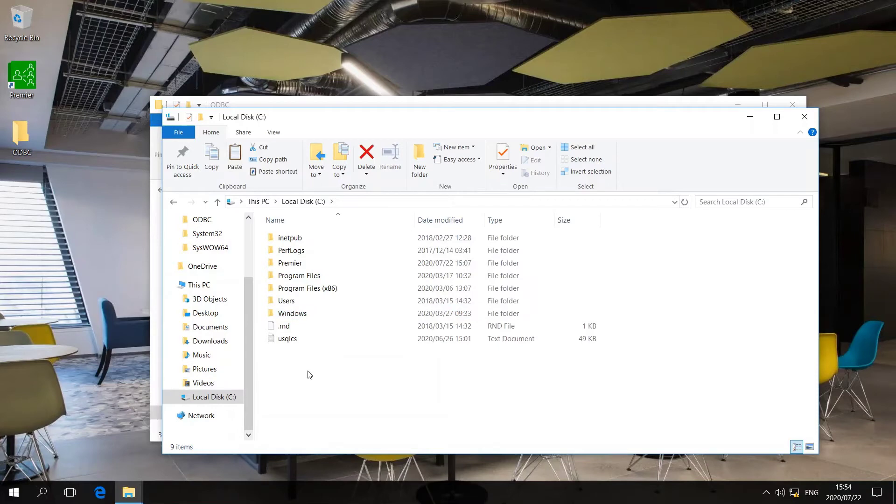
pyautogui.rightClick(308, 374)
pyautogui.moveTo(357, 343)
pyautogui.click(439, 345)
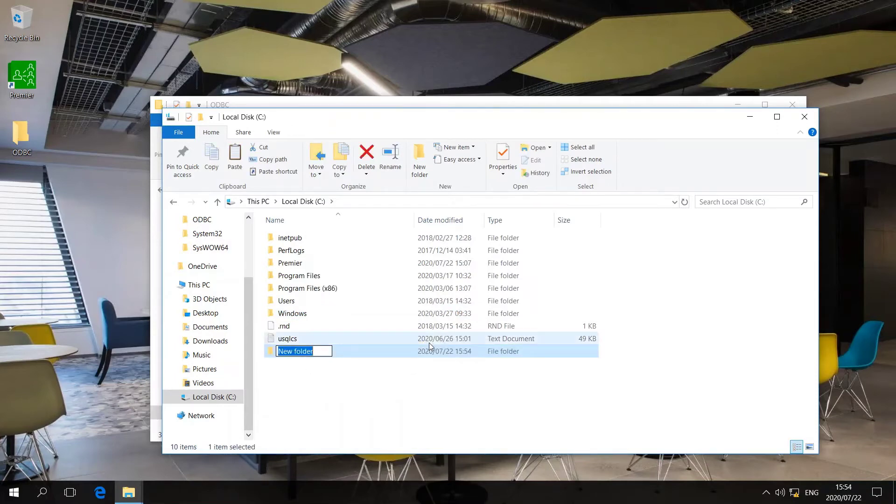
pyautogui.write('Temp')
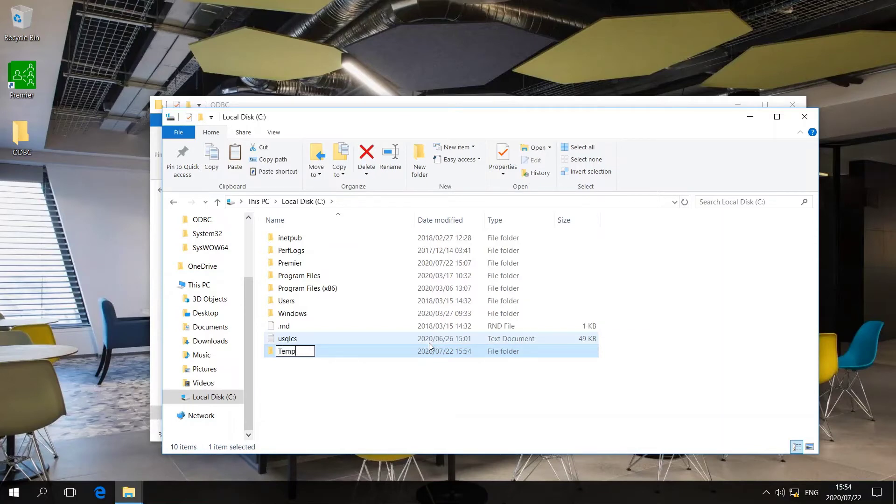
pyautogui.press('Return')
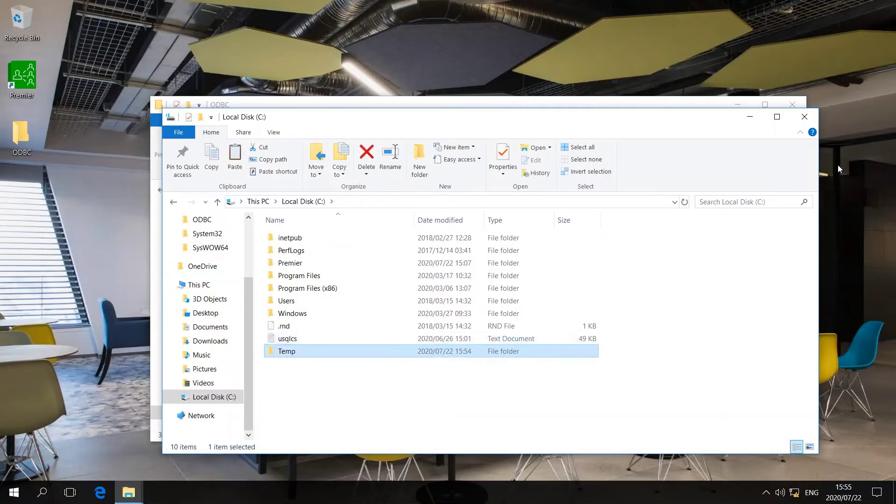
pyautogui.click(805, 118)
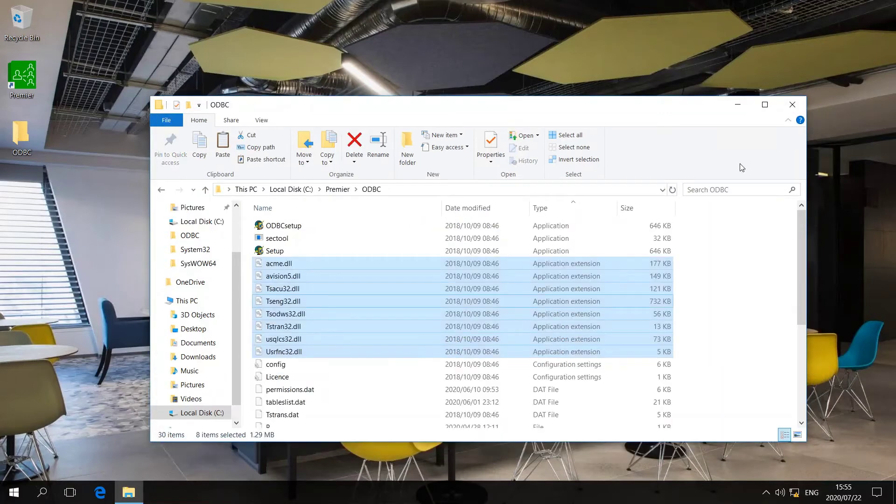
# Step: Delete the ODBC folder from the desktop
pyautogui.rightClick(20, 136)
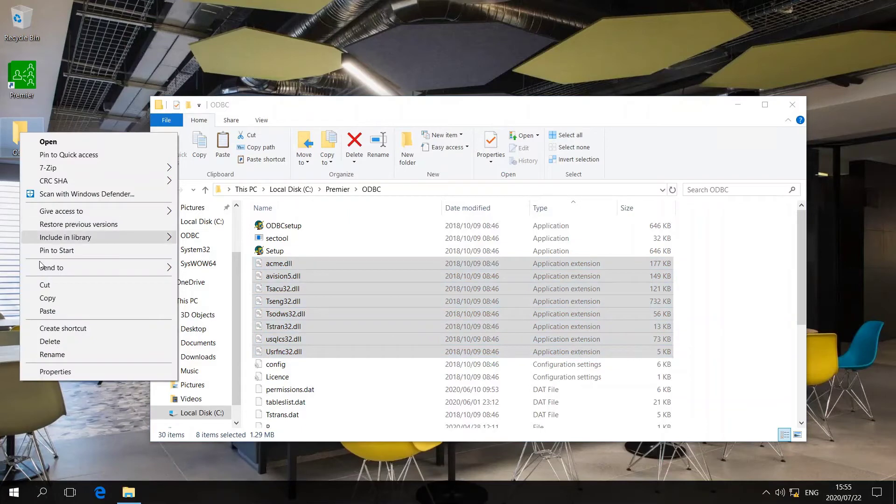
pyautogui.click(51, 343)
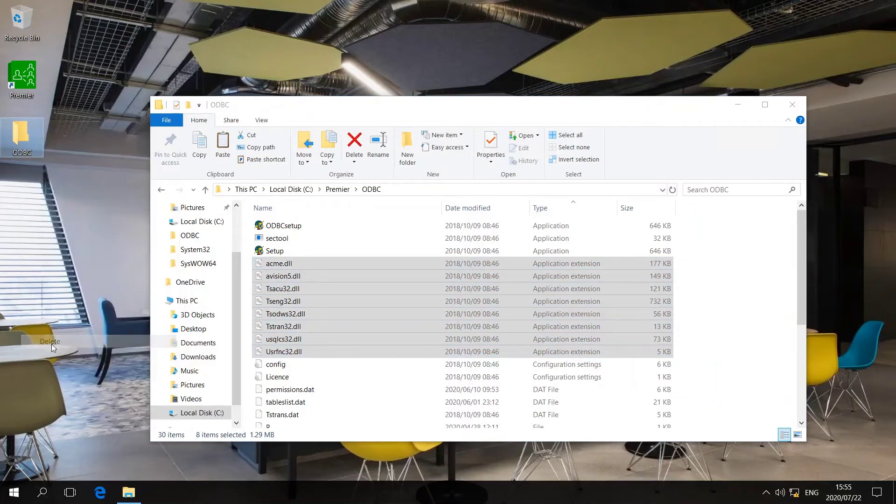
# Step: Run ODBCsetup from the C:\Premier\ODBC folder and log in with the ODBC install password
pyautogui.click(287, 227)
pyautogui.click(285, 252)
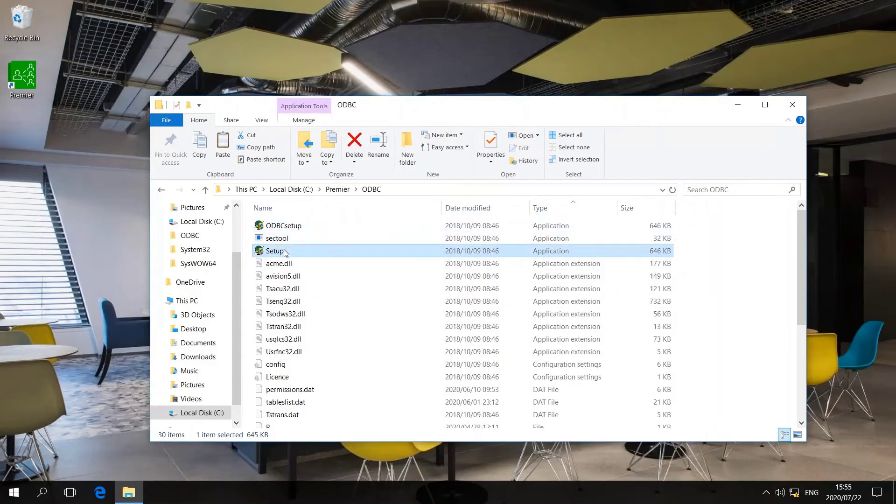
pyautogui.doubleClick(293, 227)
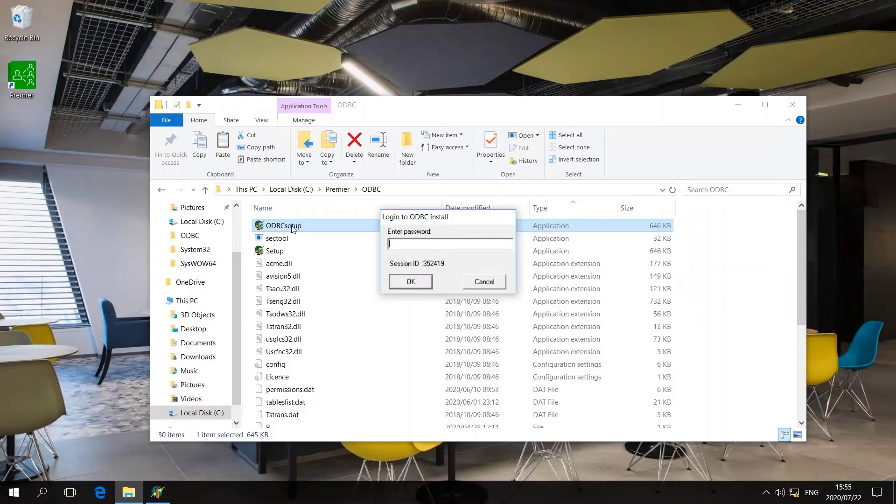
pyautogui.write('*******')
pyautogui.press('Return')
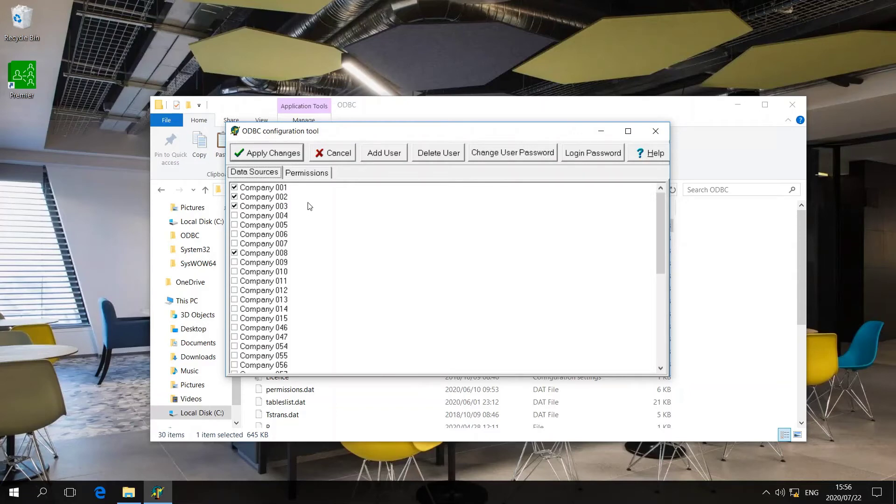
# Step: Change the ODBC password of user vip for Company 001, entering and confirming the new password
pyautogui.click(307, 174)
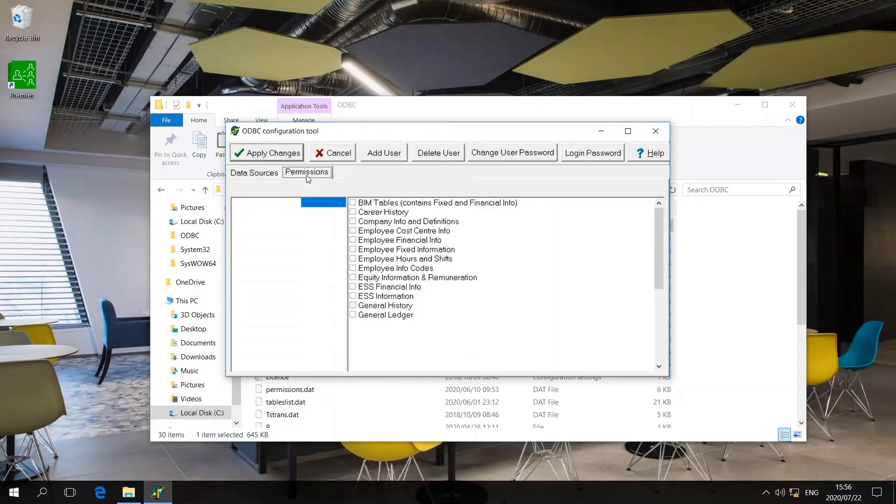
pyautogui.click(259, 206)
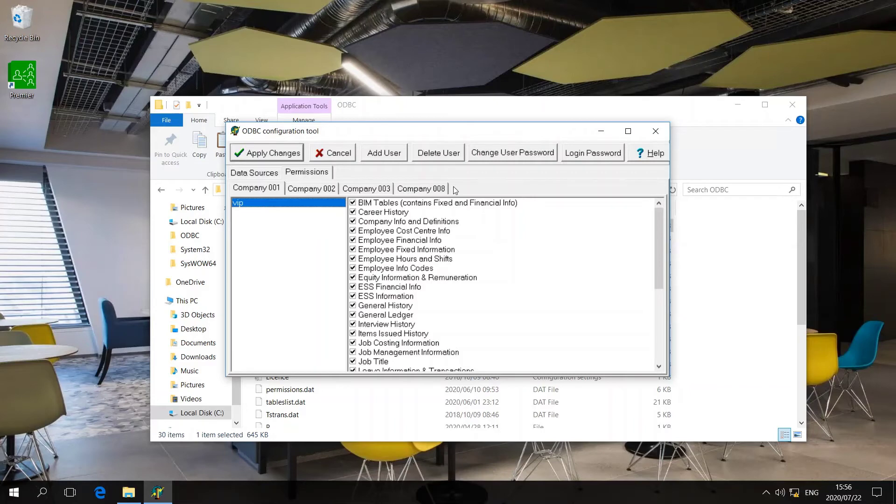
pyautogui.click(495, 155)
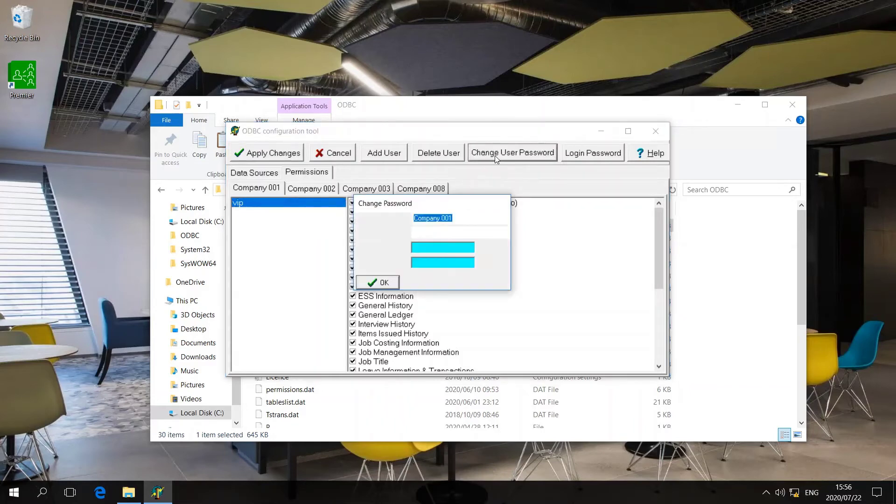
pyautogui.click(441, 250)
pyautogui.write('*****')
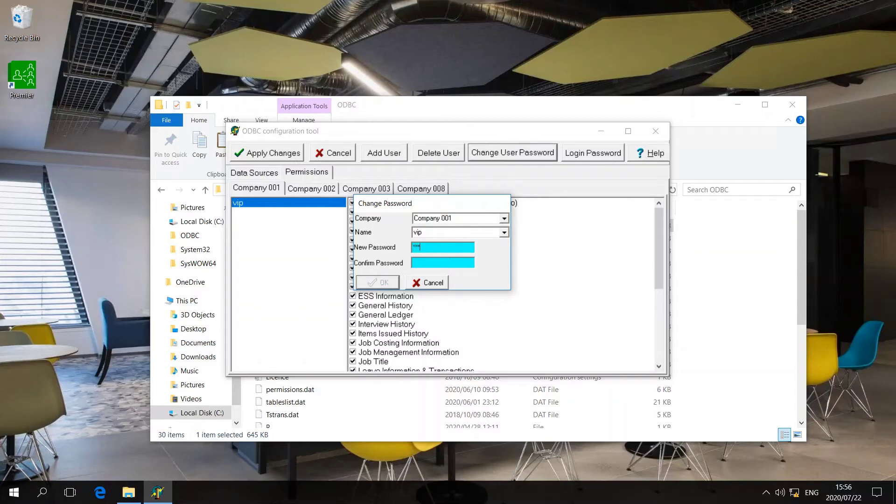
pyautogui.write('*****')
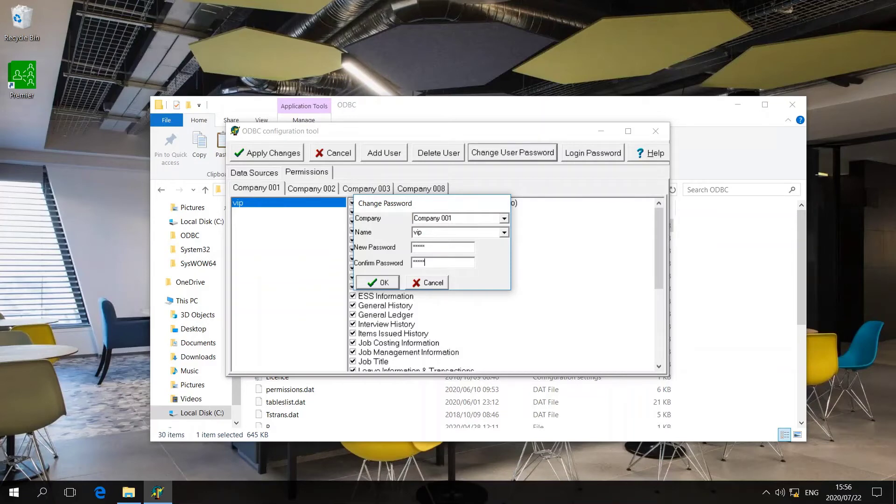
pyautogui.click(385, 281)
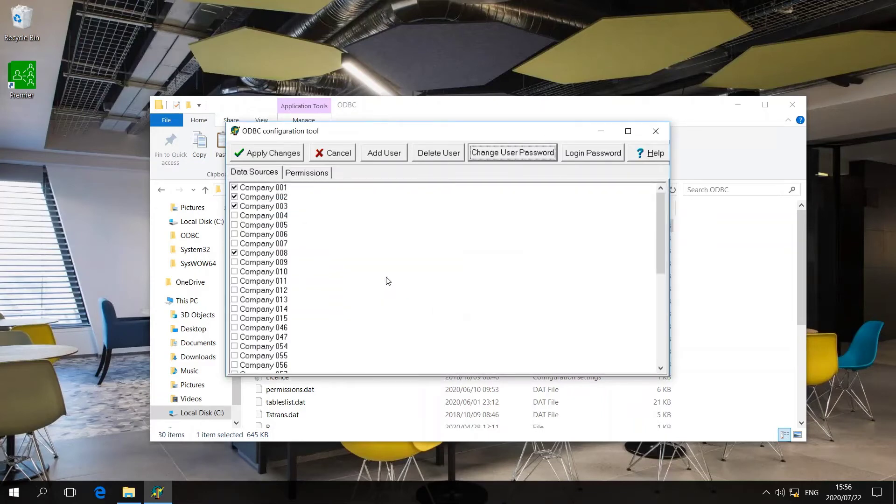
# Step: Apply the ODBC configuration changes to create the data sources, acknowledge the messages and close the ODBC folder window
pyautogui.click(282, 156)
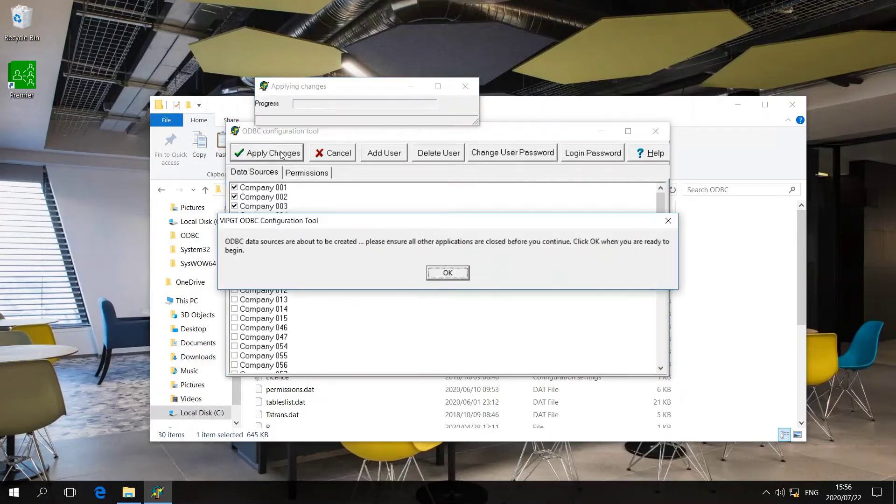
pyautogui.click(448, 273)
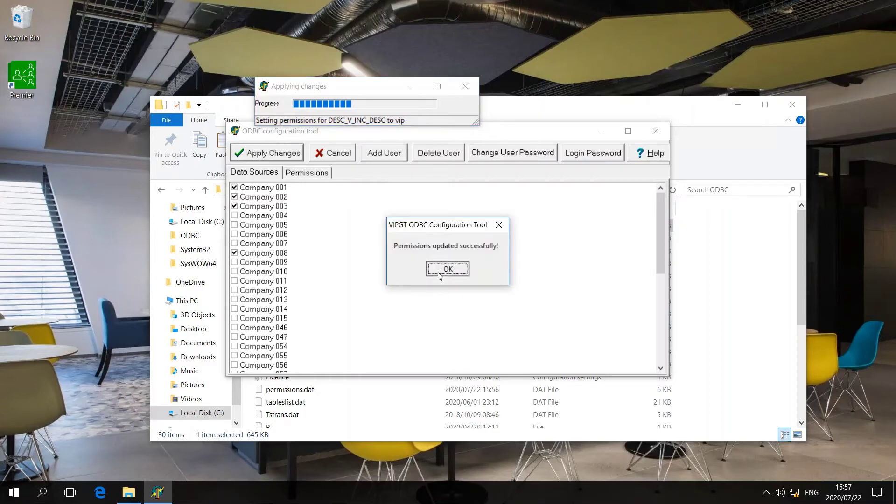
pyautogui.click(438, 274)
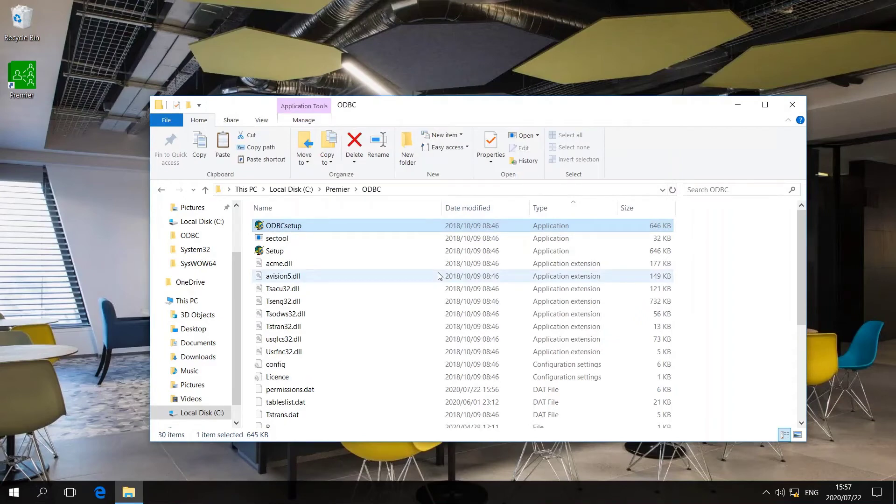
pyautogui.click(789, 109)
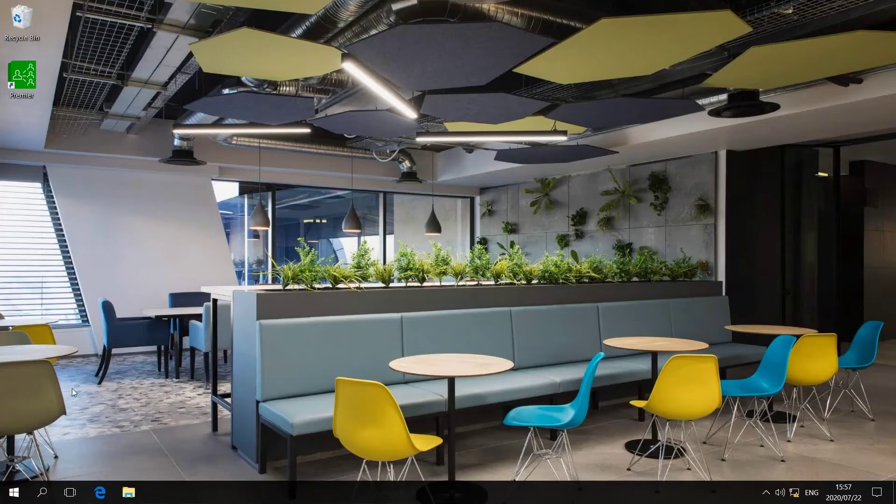
# Step: Open Excel 2016, check in its About information whether it is 32-bit or 64-bit, and close Excel
pyautogui.click(14, 494)
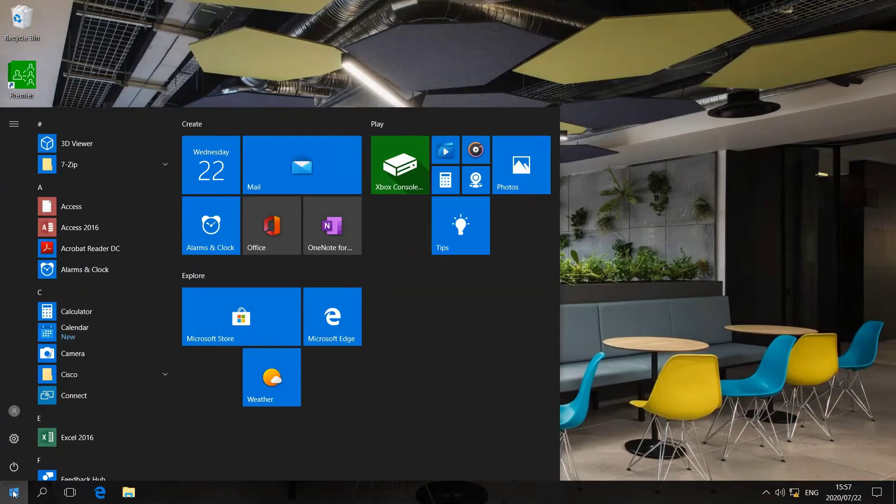
pyautogui.click(74, 438)
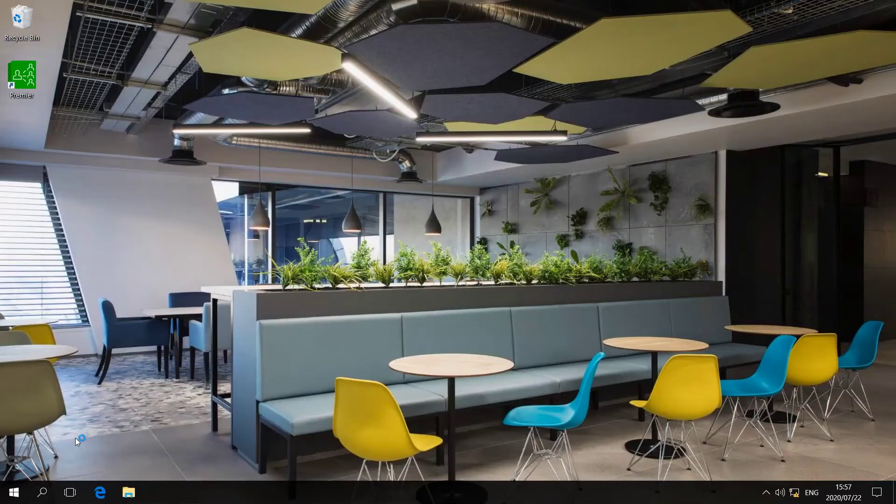
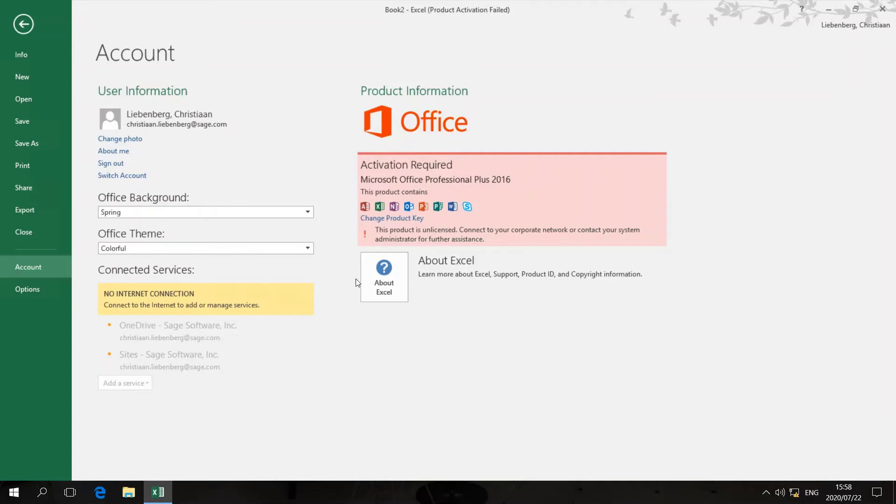
pyautogui.click(400, 291)
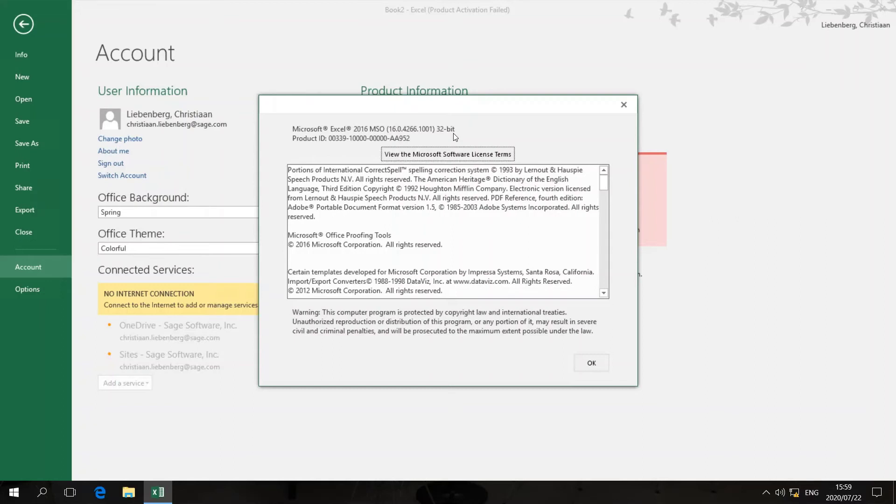
pyautogui.click(623, 109)
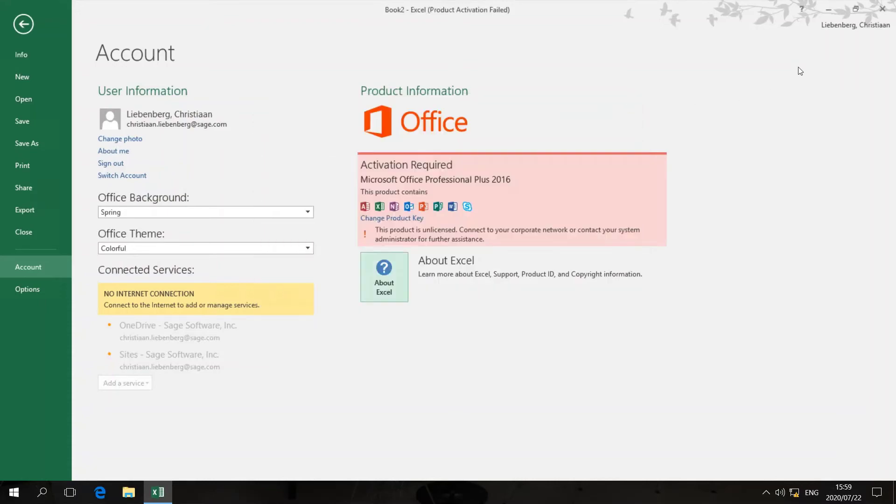
pyautogui.click(882, 9)
pyautogui.click(882, 10)
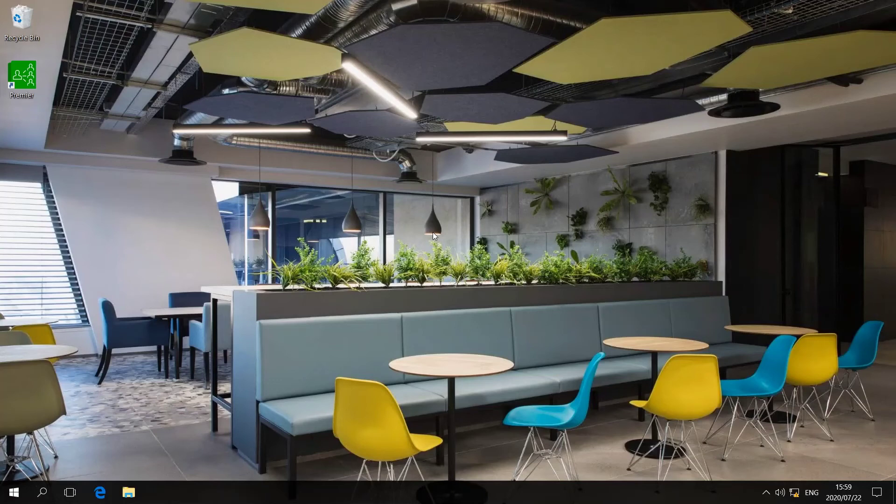
# Step: Open File Explorer and select Local Disk (C:) in This PC
pyautogui.click(135, 494)
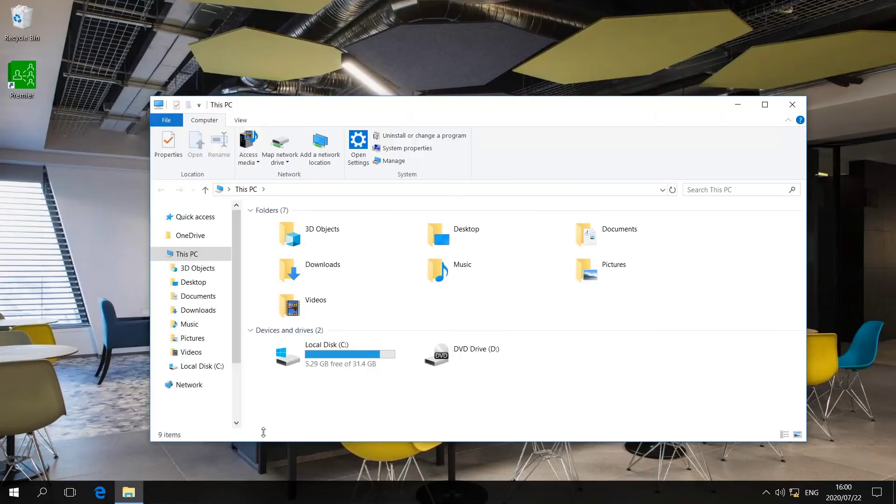
pyautogui.click(314, 363)
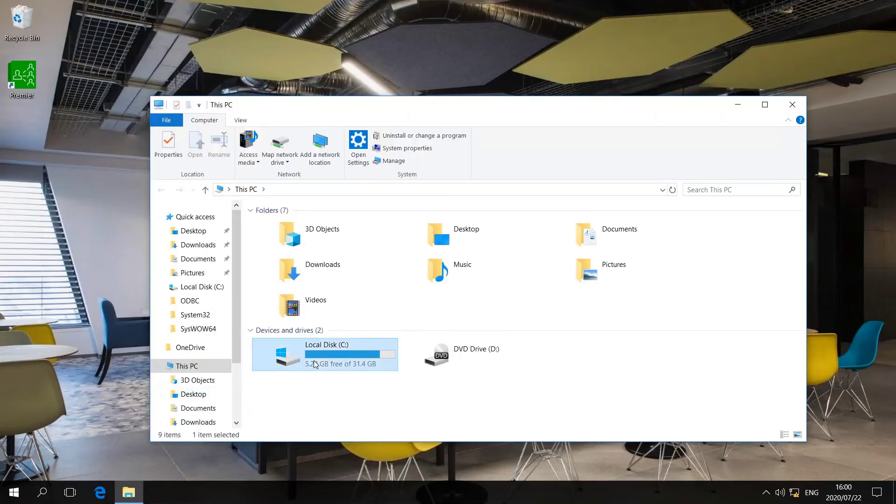